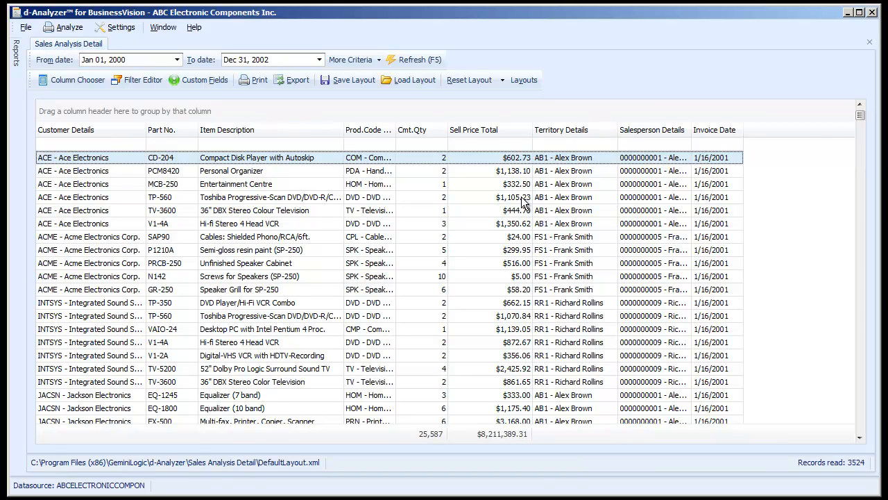
# - Define a custom field named IDEALPRC with the caption "Ideal Price" and the Decimal data type
pyautogui.click(200, 81)
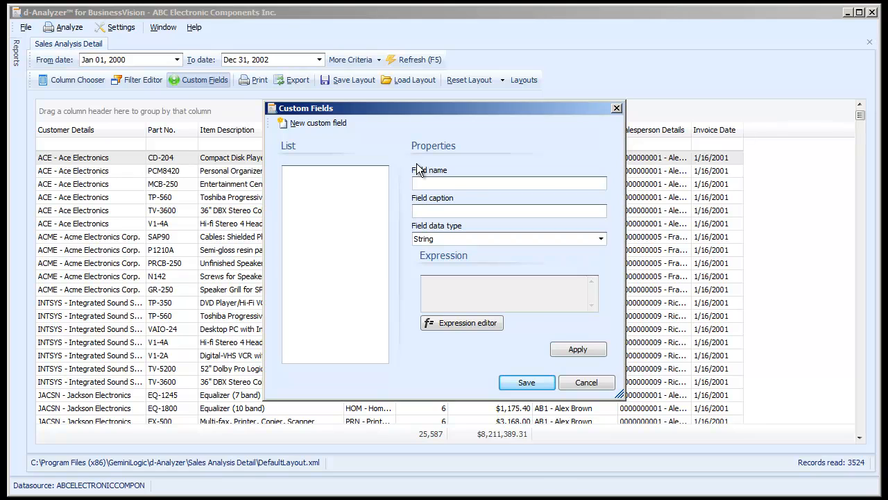
pyautogui.write('IDEALO')
pyautogui.press('BackSpace')
pyautogui.write('PRC')
pyautogui.write('Ideal ')
pyautogui.write('Price')
pyautogui.click(497, 239)
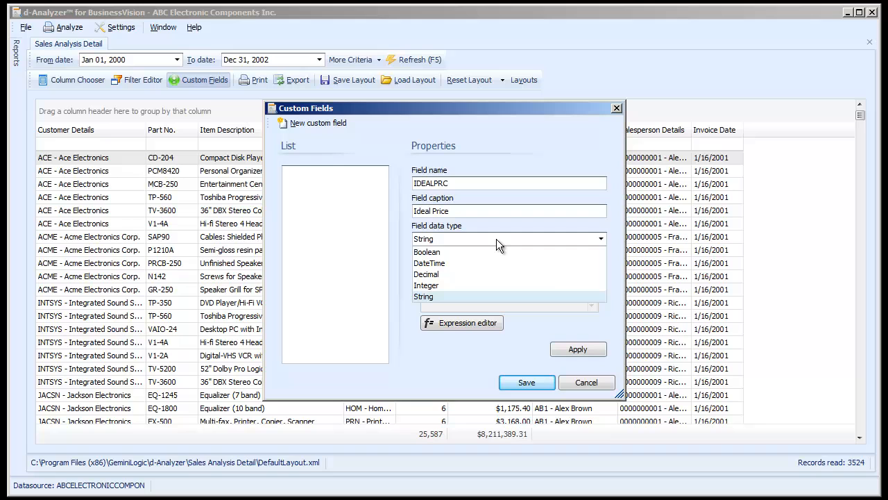
pyautogui.click(463, 274)
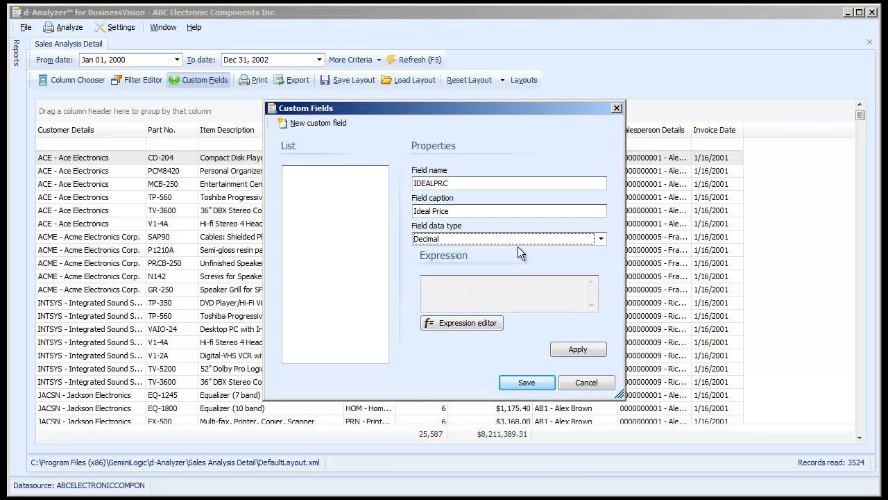
# - Set the Ideal Price field's expression to [Cur.Cost Total] * 1.50
pyautogui.click(459, 323)
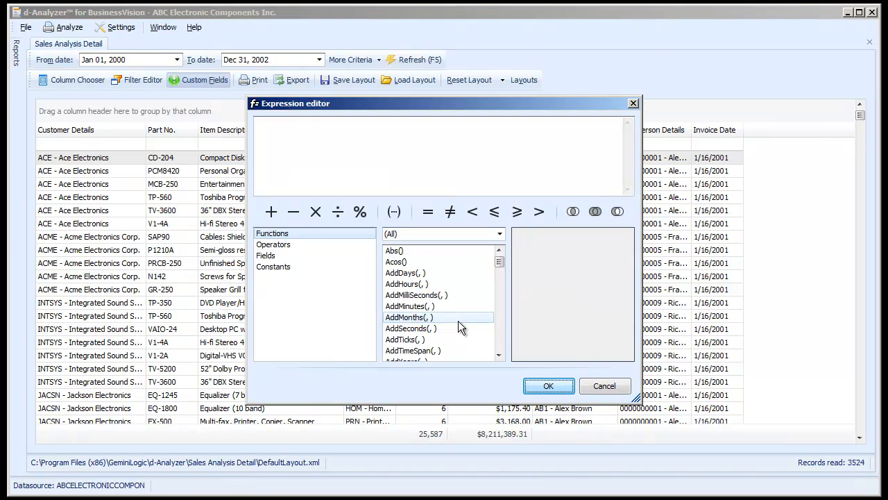
pyautogui.click(285, 256)
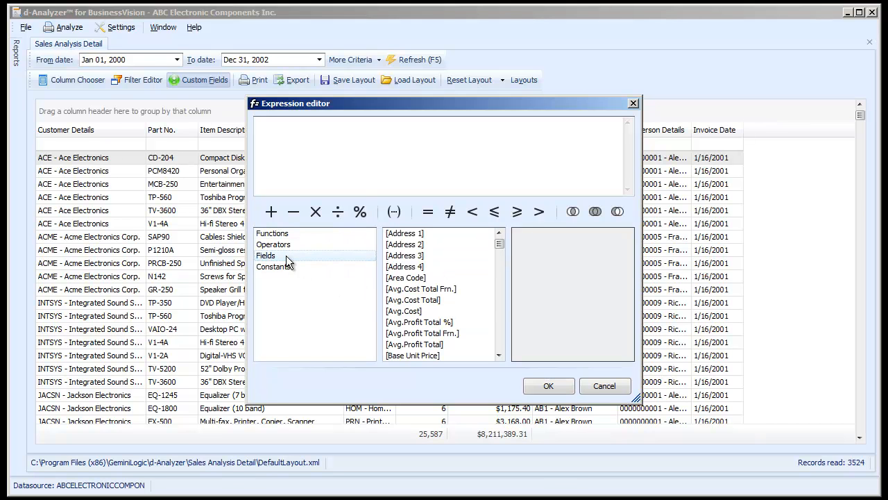
pyautogui.click(425, 311)
pyautogui.scroll(-6, 423, 312)
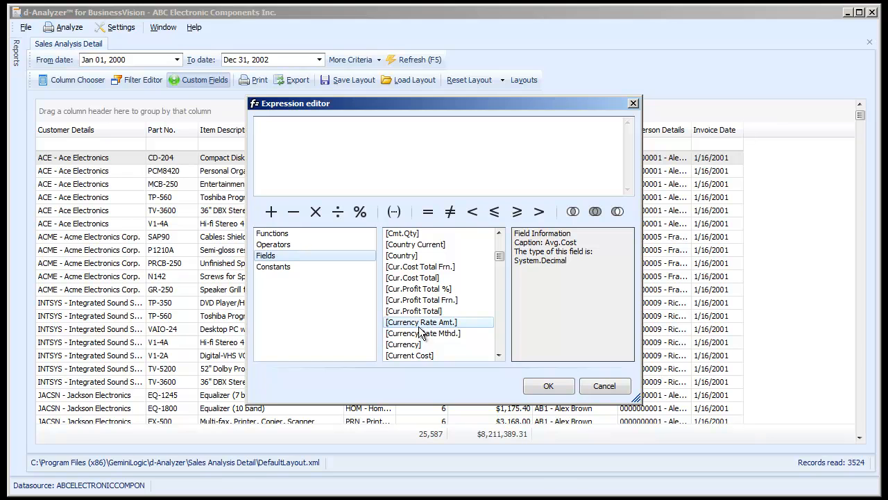
pyautogui.click(420, 344)
pyautogui.scroll(-2, 424, 347)
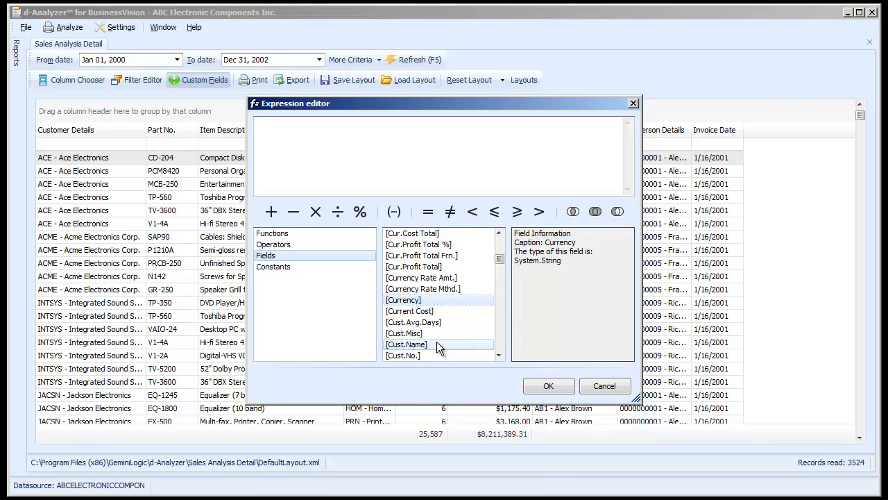
pyautogui.click(416, 234)
pyautogui.doubleClick(419, 236)
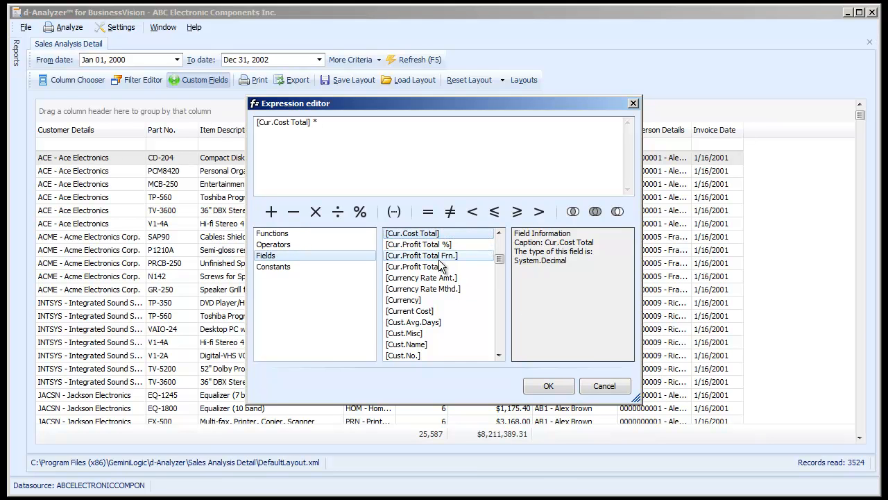
pyautogui.write('* 1.50')
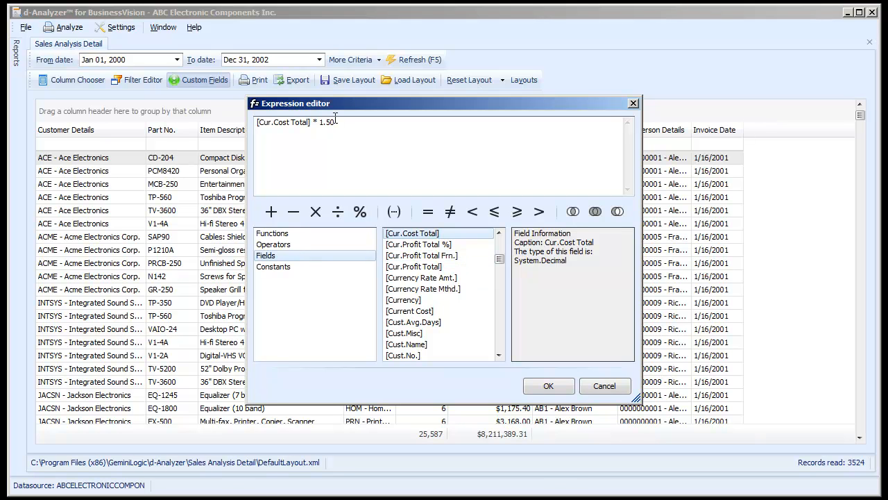
pyautogui.click(548, 388)
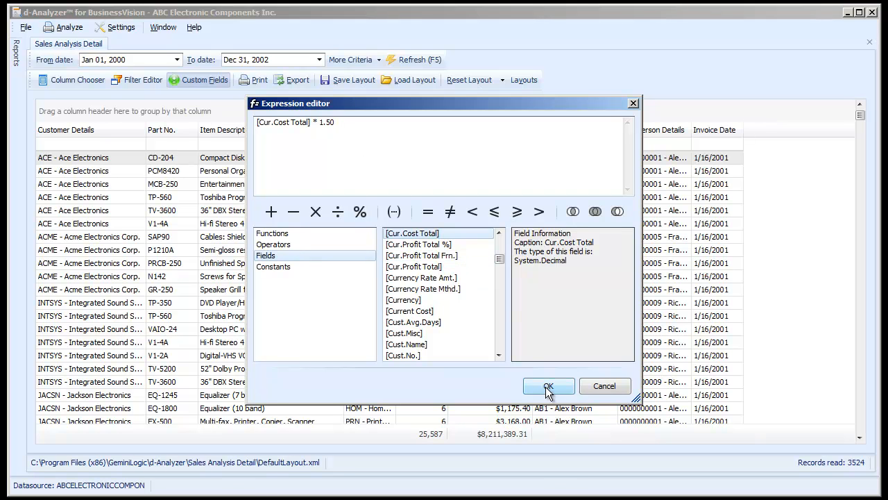
# - Apply and save the Ideal Price custom field, and move its column directly after Sell Price Total
pyautogui.click(578, 350)
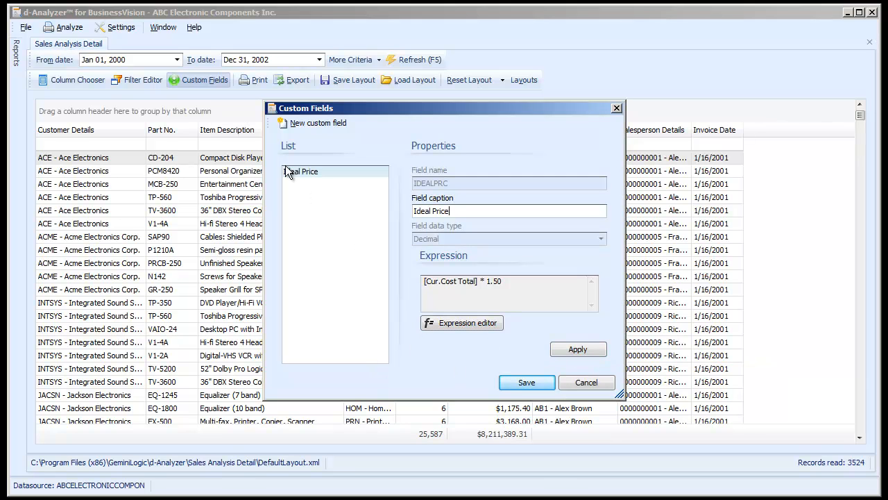
pyautogui.click(513, 386)
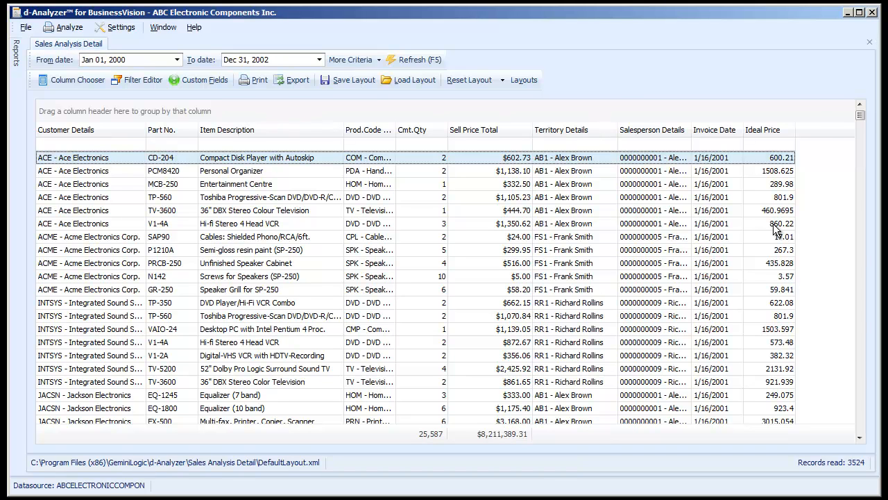
pyautogui.moveTo(791, 135); pyautogui.dragTo(555, 132)
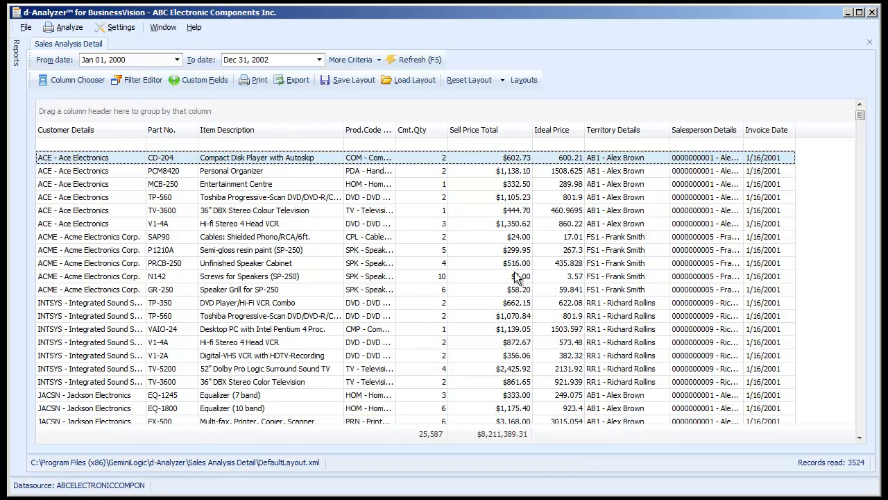
# - Start another new custom field and name it LESSTHAMARGIN
pyautogui.click(196, 82)
pyautogui.moveTo(337, 112); pyautogui.dragTo(344, 154)
pyautogui.click(327, 166)
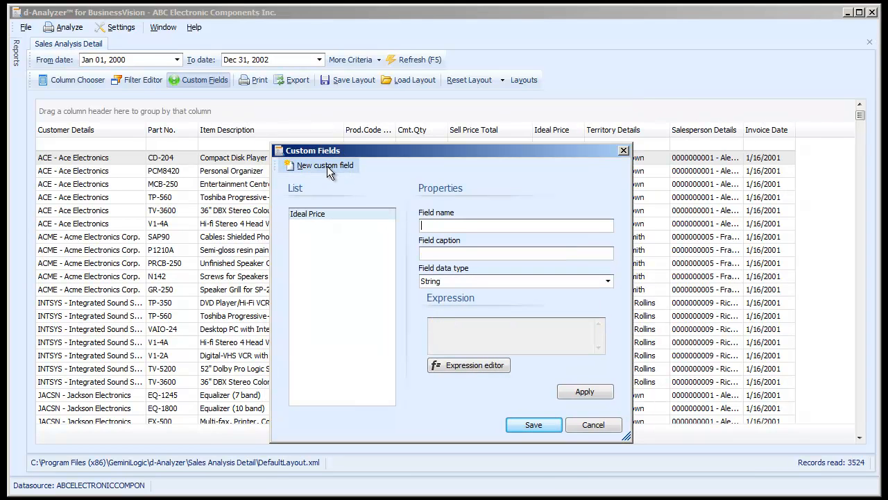
pyautogui.write('Lessth')
pyautogui.press('BackSpace')
pyautogui.press('BackSpace')
pyautogui.press('BackSpace')
pyautogui.press('BackSpace')
pyautogui.press('BackSpace')
pyautogui.write('ES')
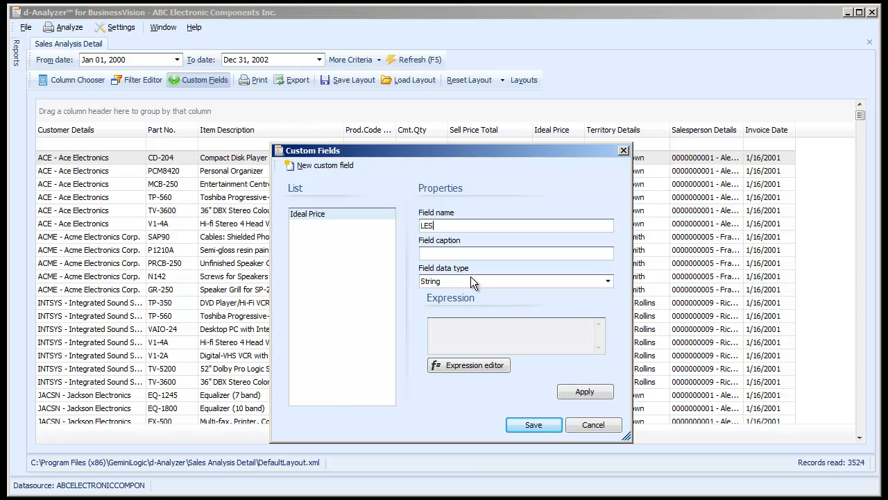
pyautogui.write('STHAN')
pyautogui.press('BackSpace')
pyautogui.write('MA')
pyautogui.write('RGIN')
# - Give the LESSTHAMARGIN field the caption "Less than margin" and the Boolean data type
pyautogui.write('Less than margin')
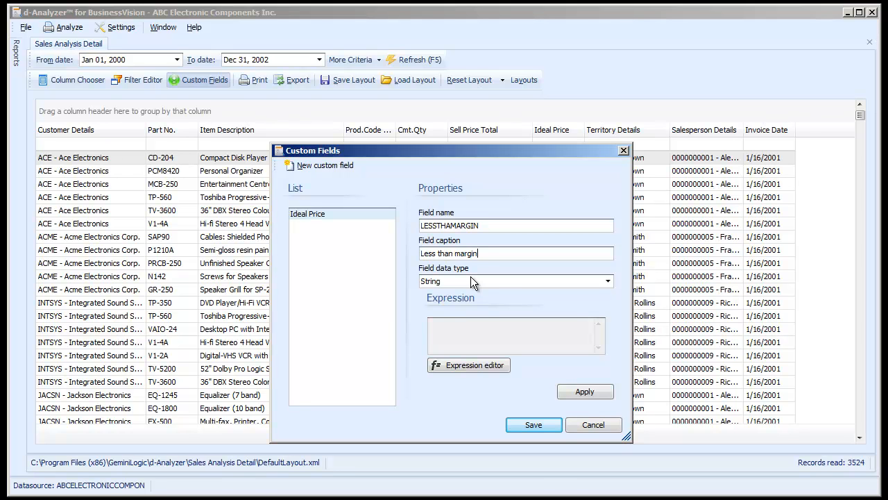
pyautogui.click(431, 283)
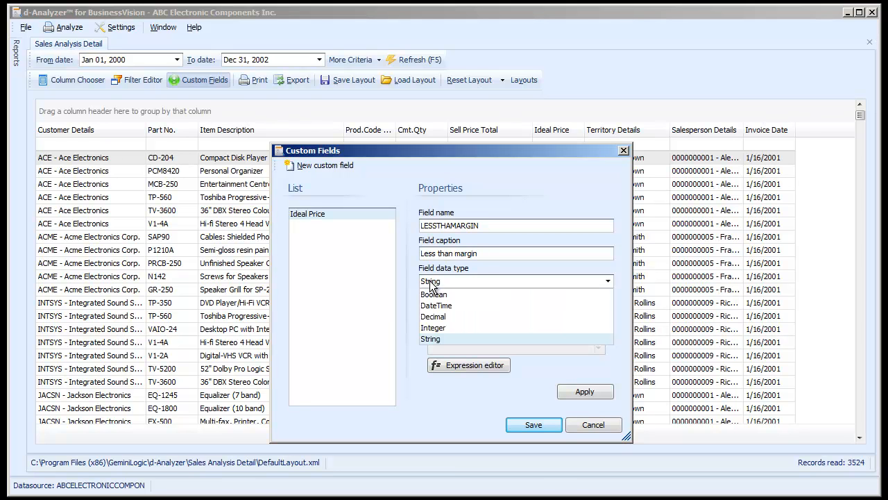
pyautogui.click(436, 295)
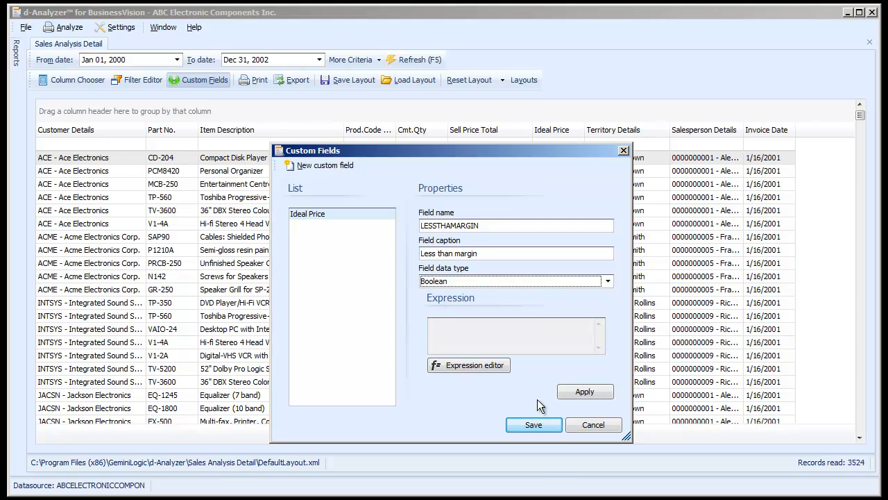
# - Begin the Less than margin field's expression with [Sell Price Total] followed by the less-than operator
pyautogui.click(444, 366)
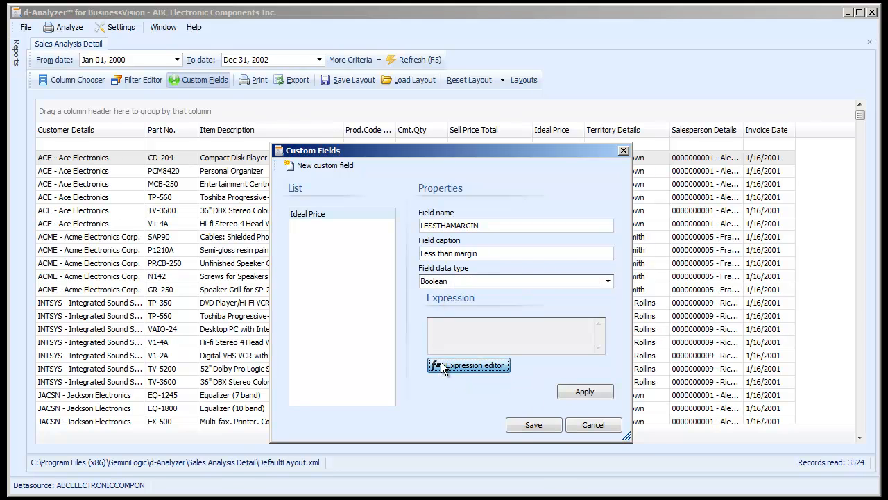
pyautogui.moveTo(346, 147); pyautogui.dragTo(359, 175)
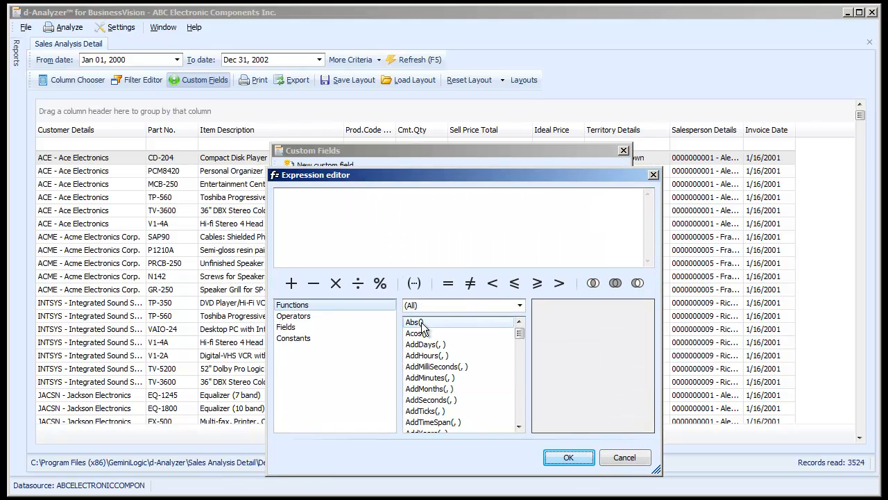
pyautogui.moveTo(519, 340); pyautogui.dragTo(523, 383)
pyautogui.click(294, 318)
pyautogui.click(297, 326)
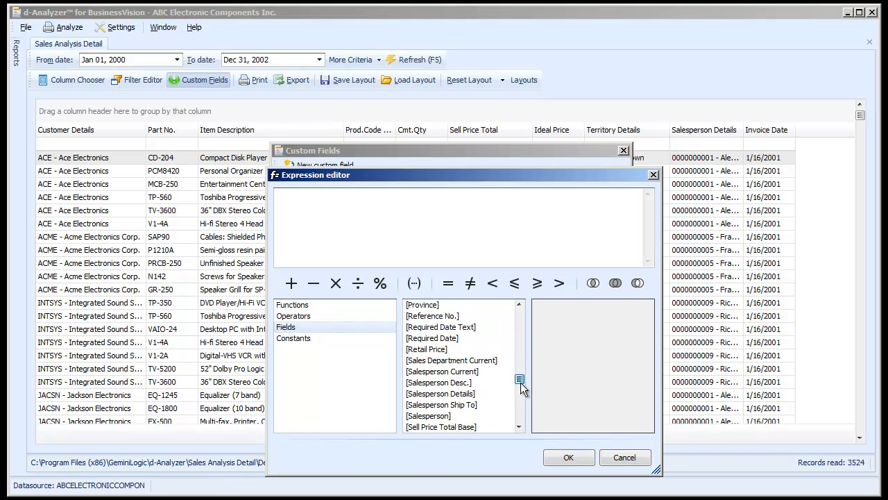
pyautogui.click(519, 427)
pyautogui.click(519, 426)
pyautogui.click(449, 417)
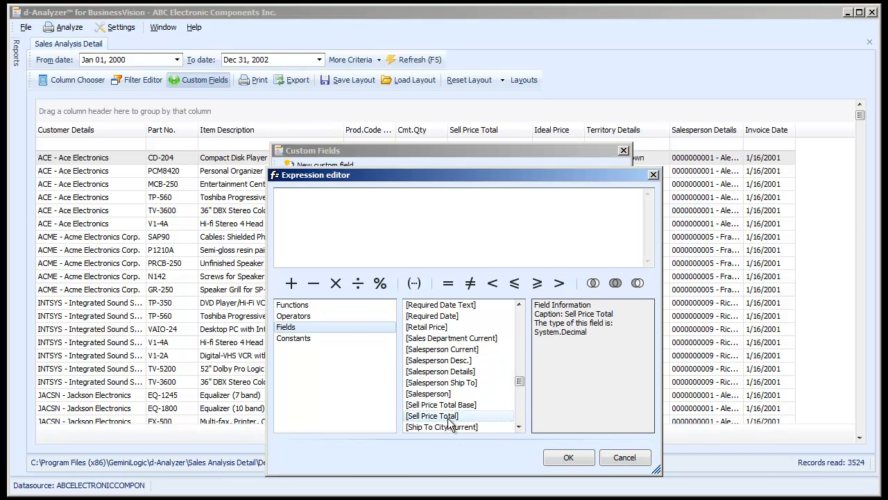
pyautogui.doubleClick(445, 417)
pyautogui.write('<')
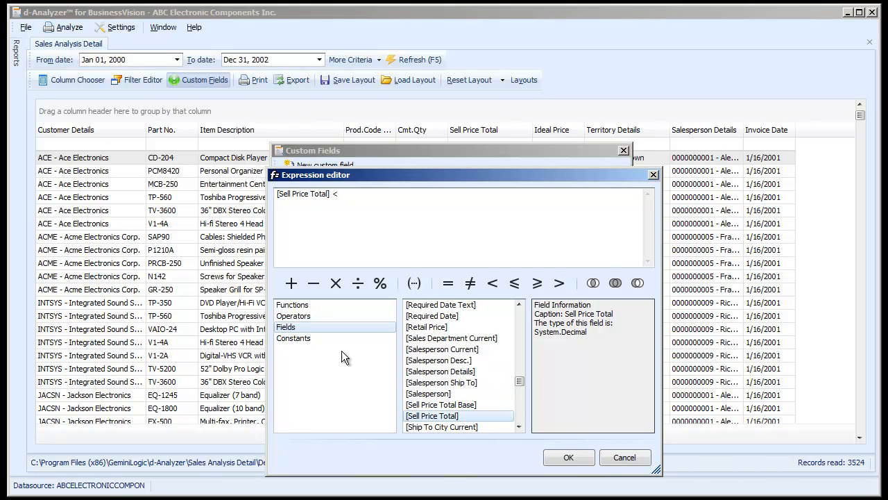
# - Complete the expression with [Ideal Price] as the compared field, and save the Less than margin custom field
pyautogui.moveTo(519, 381); pyautogui.dragTo(519, 357)
pyautogui.click(521, 308)
pyautogui.click(520, 308)
pyautogui.click(521, 307)
pyautogui.click(521, 308)
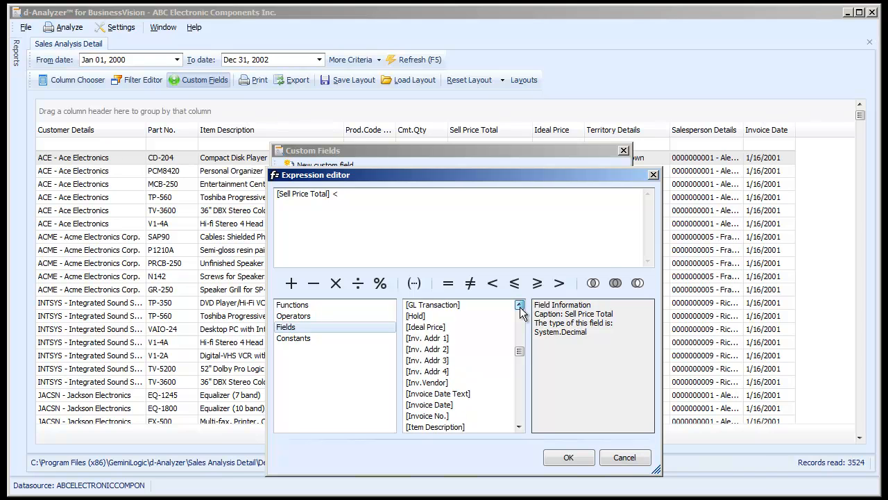
pyautogui.click(426, 327)
pyautogui.doubleClick(425, 327)
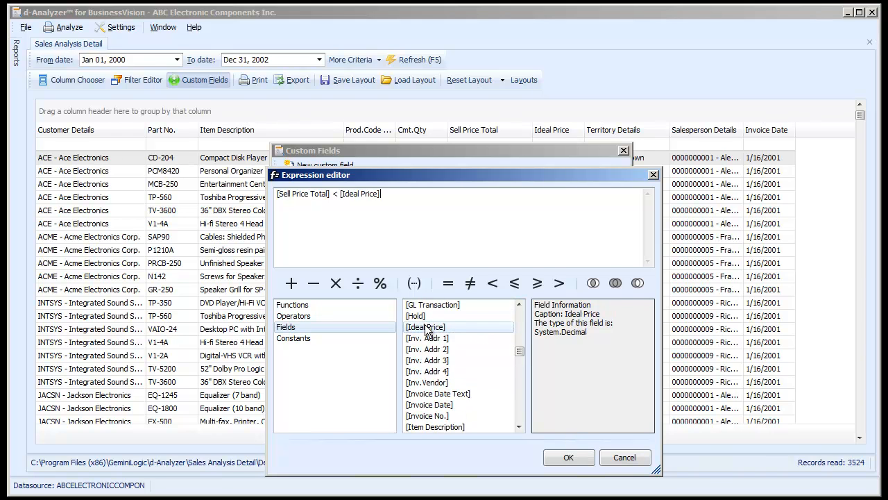
pyautogui.click(576, 458)
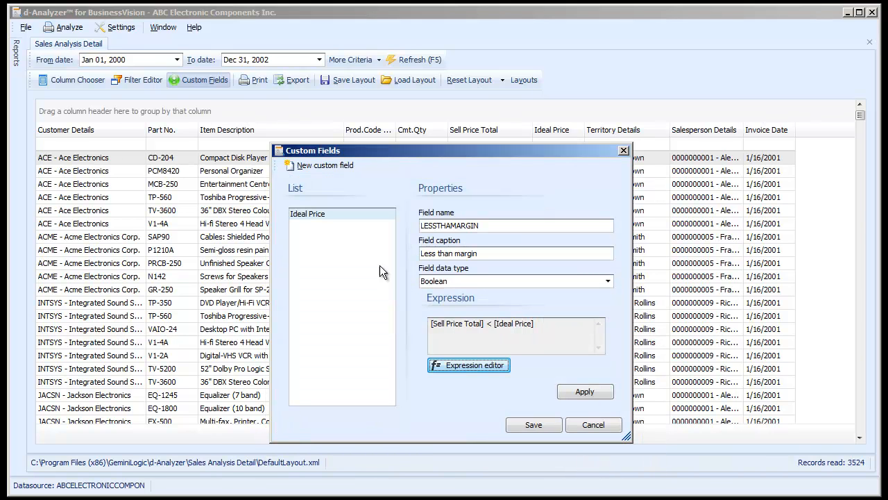
pyautogui.click(583, 393)
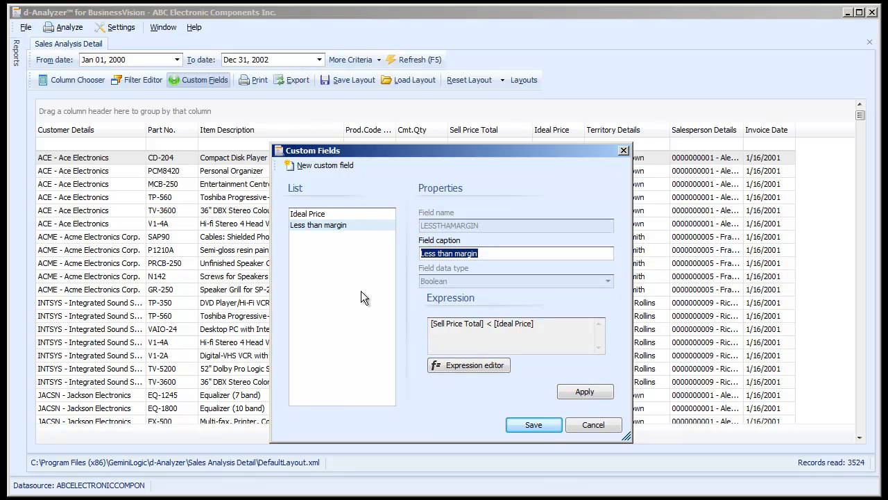
pyautogui.click(543, 426)
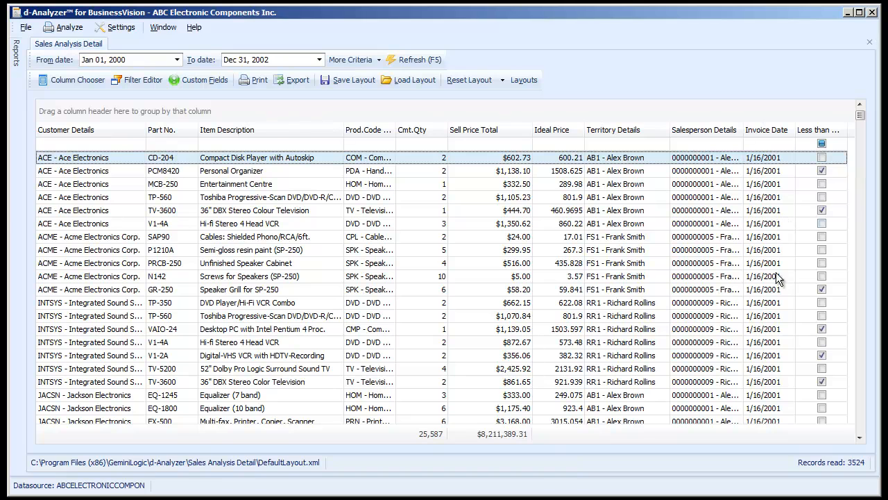
# - Filter the Less than margin column to show only Checked rows
pyautogui.click(822, 143)
pyautogui.click(842, 128)
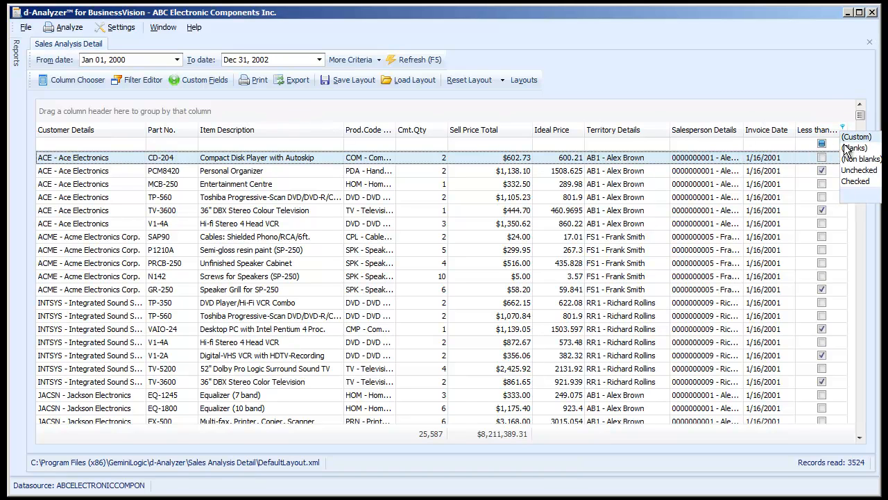
pyautogui.click(854, 181)
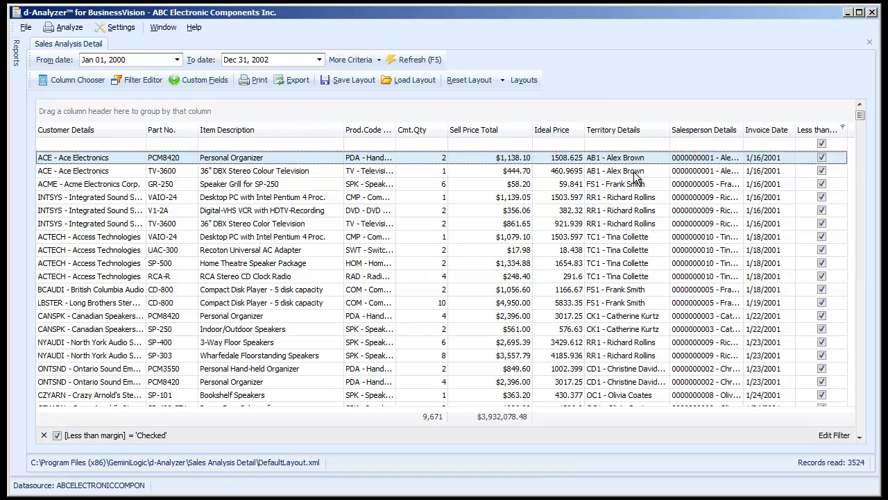
# - Group the filtered rows by Salesperson Details and sort them by Item Description in ascending order
pyautogui.moveTo(682, 132); pyautogui.dragTo(407, 125)
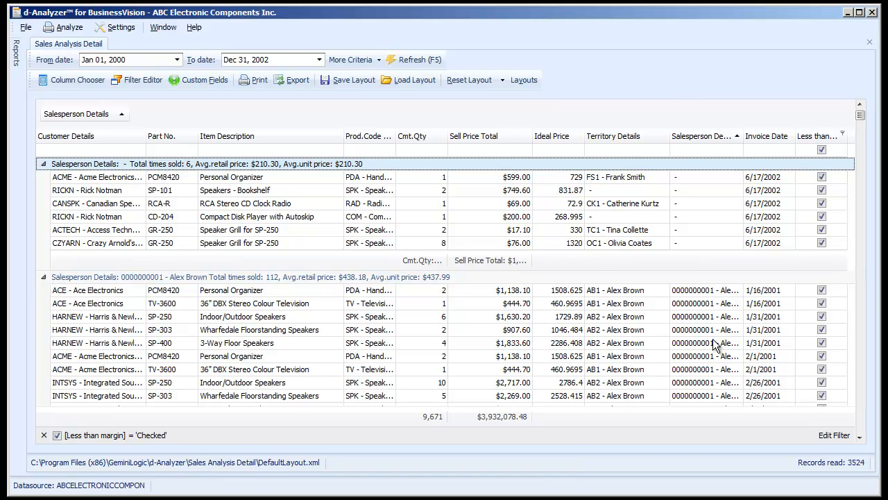
pyautogui.click(305, 134)
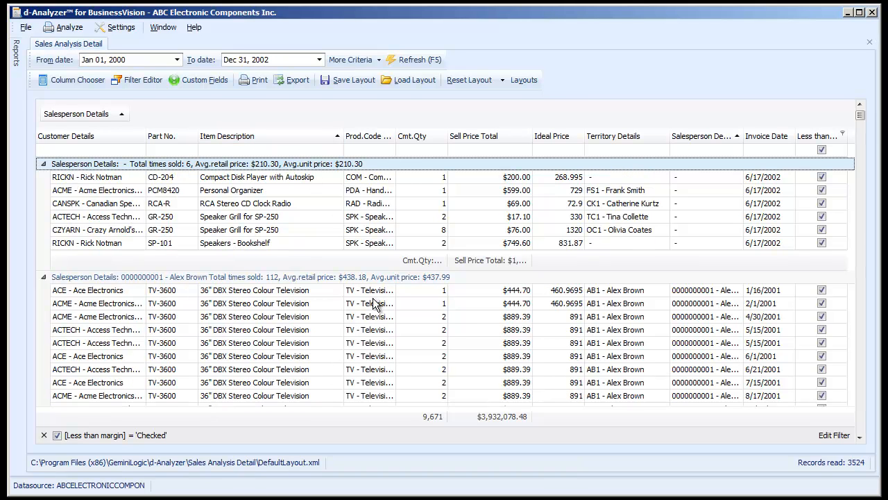
pyautogui.scroll(-3, 368, 306)
pyautogui.scroll(-3, 368, 305)
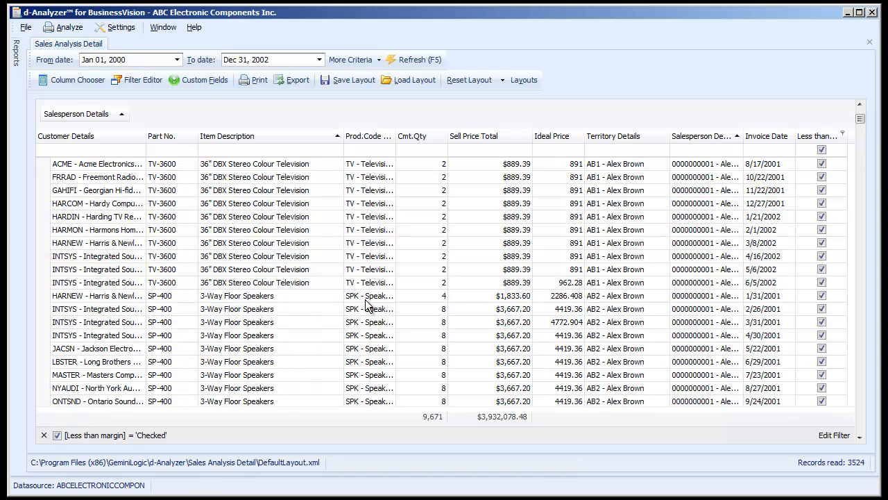
pyautogui.scroll(5, 368, 301)
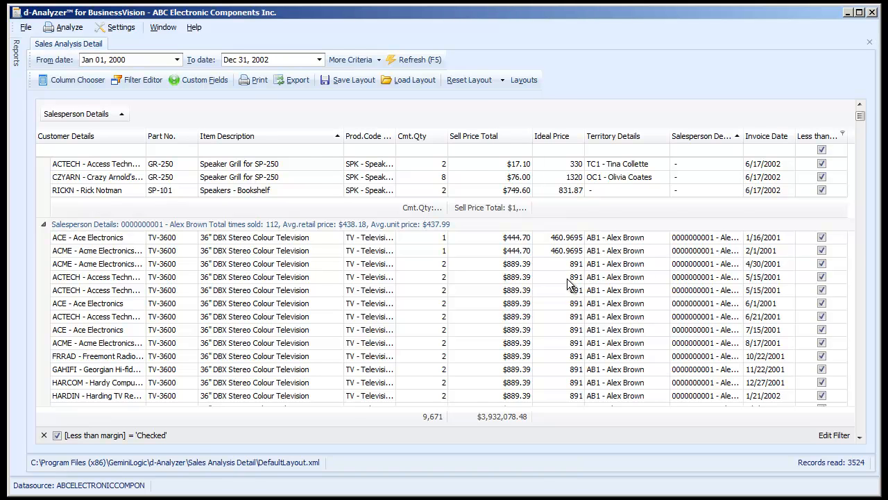
pyautogui.scroll(-3, 569, 284)
pyautogui.scroll(-1, 569, 284)
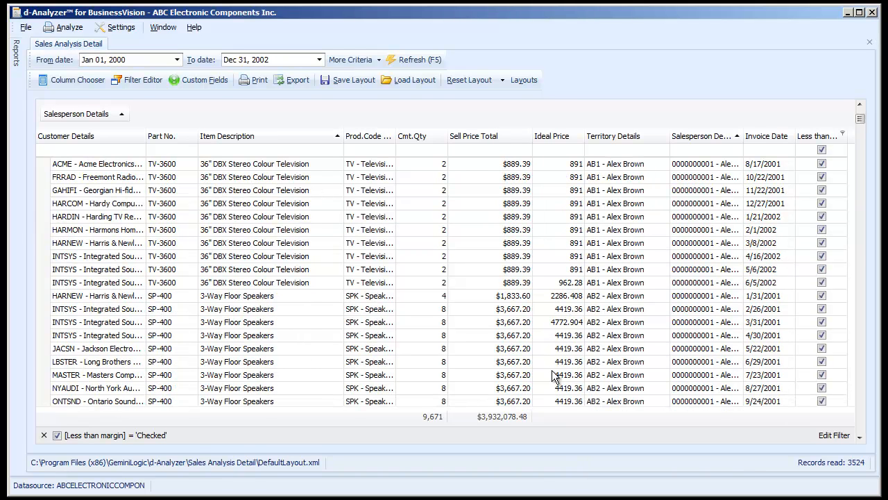
pyautogui.scroll(6, 563, 333)
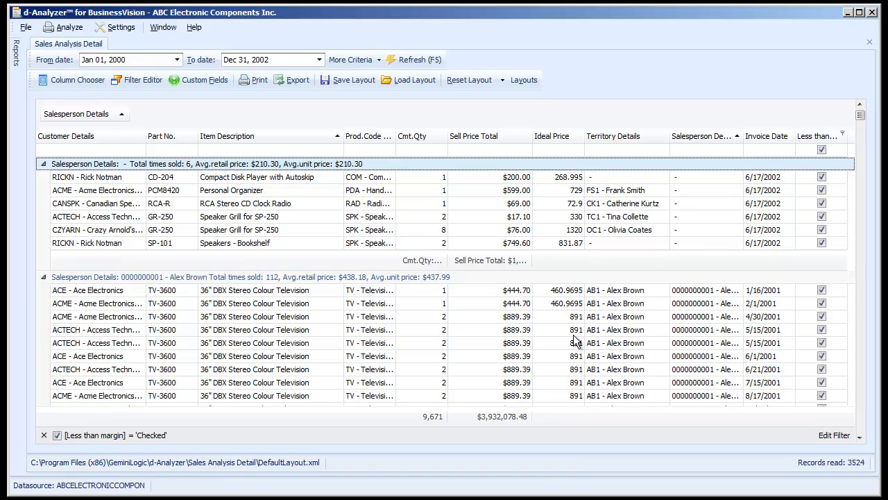